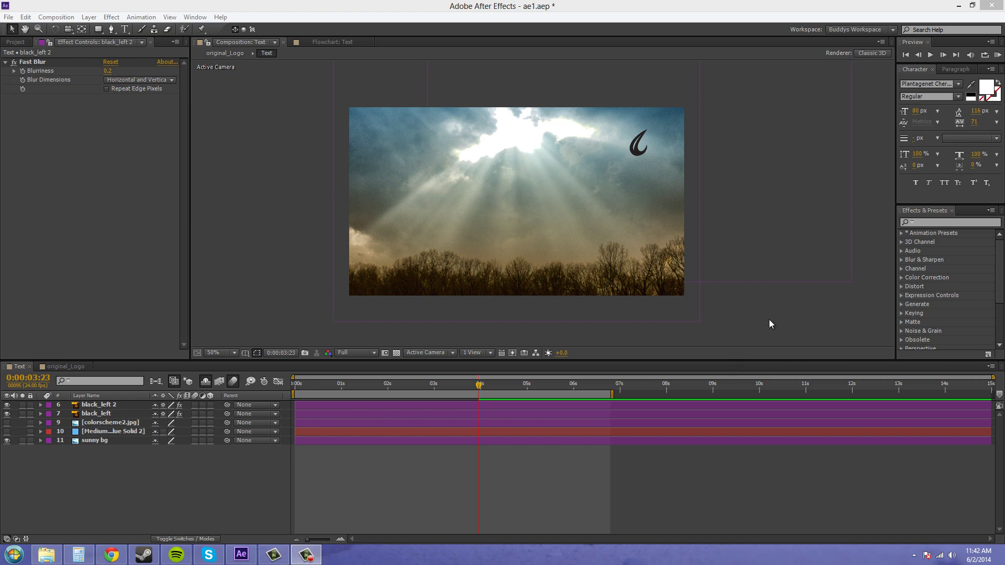
- Open the Pre-compose dialog for black_left 2, then cancel without pre-composing
{"action": "left_click", "coordinate": [96, 411]}
{"action": "right_click", "coordinate": [96, 409]}
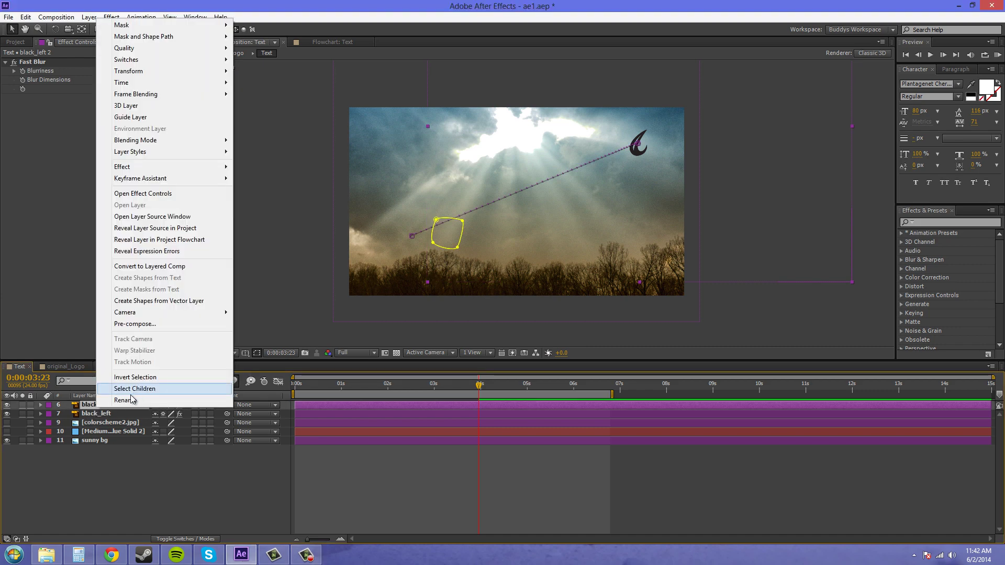
{"action": "left_click", "coordinate": [135, 324]}
{"action": "left_click_drag", "start_coordinate": [77, 10], "coordinate": [511, 183]}
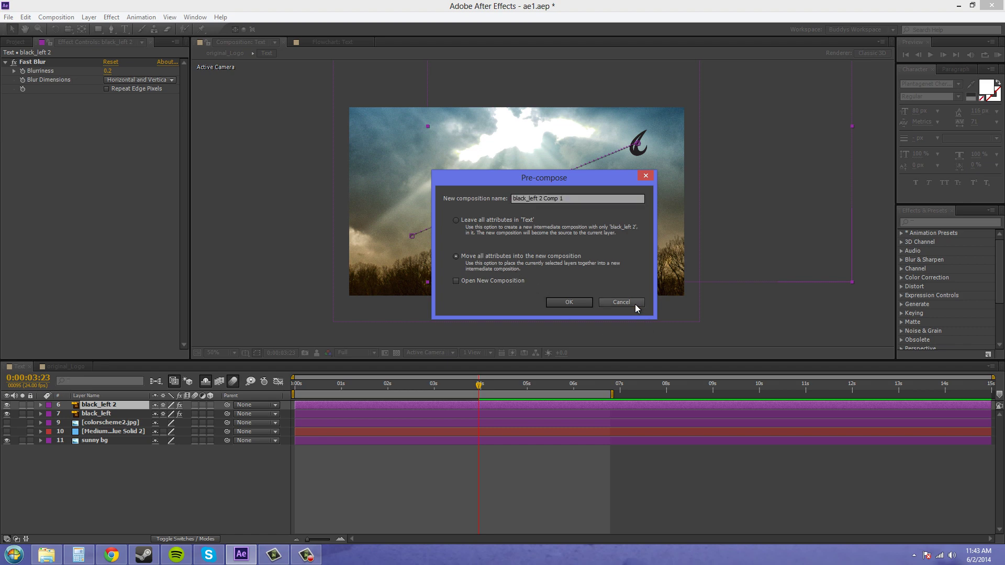
{"action": "left_click", "coordinate": [613, 302]}
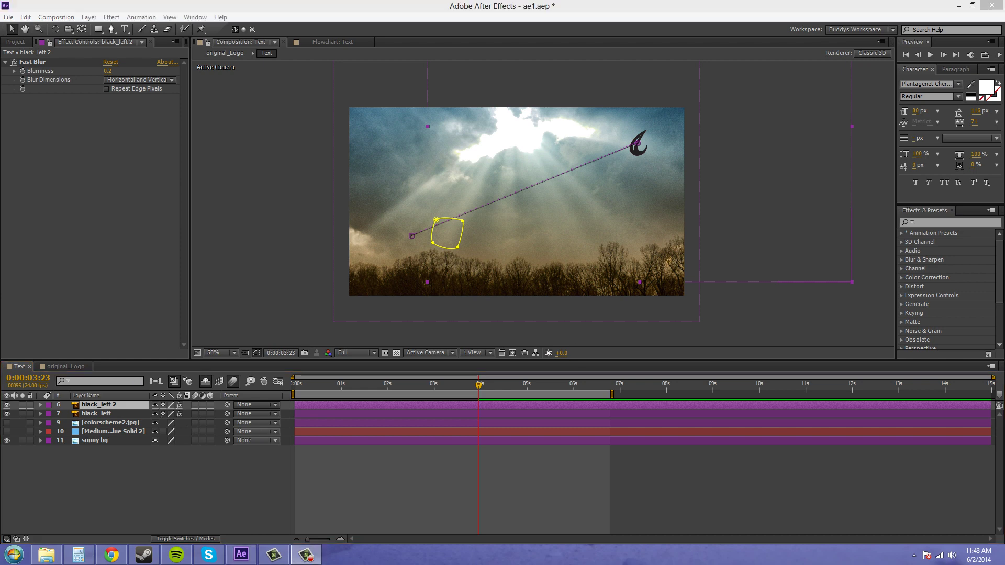
- Show black_left's keyframed properties, scrub the animation to 0:00:02:01, and select Fast Blur
{"action": "left_click", "coordinate": [97, 413]}
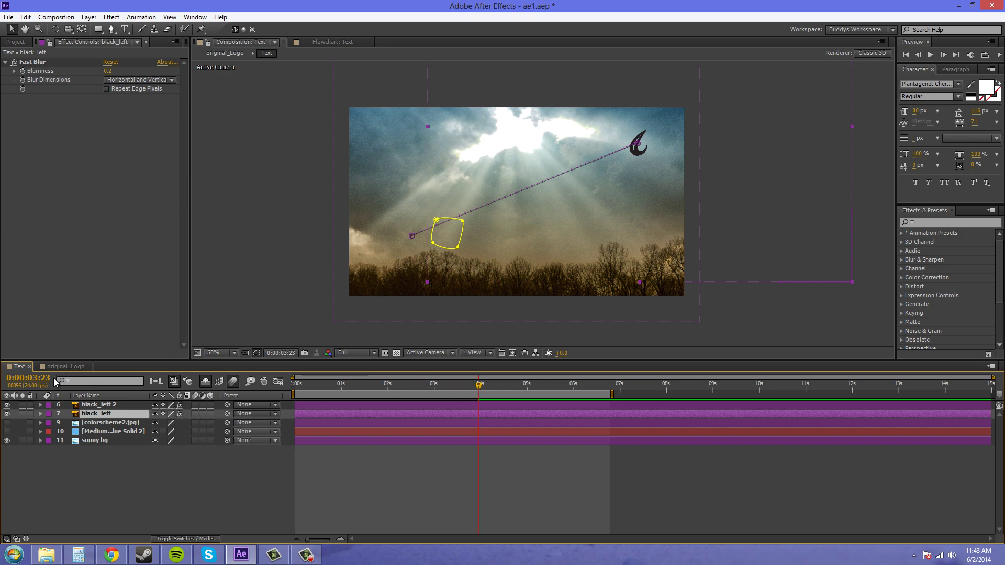
{"action": "key", "text": "u"}
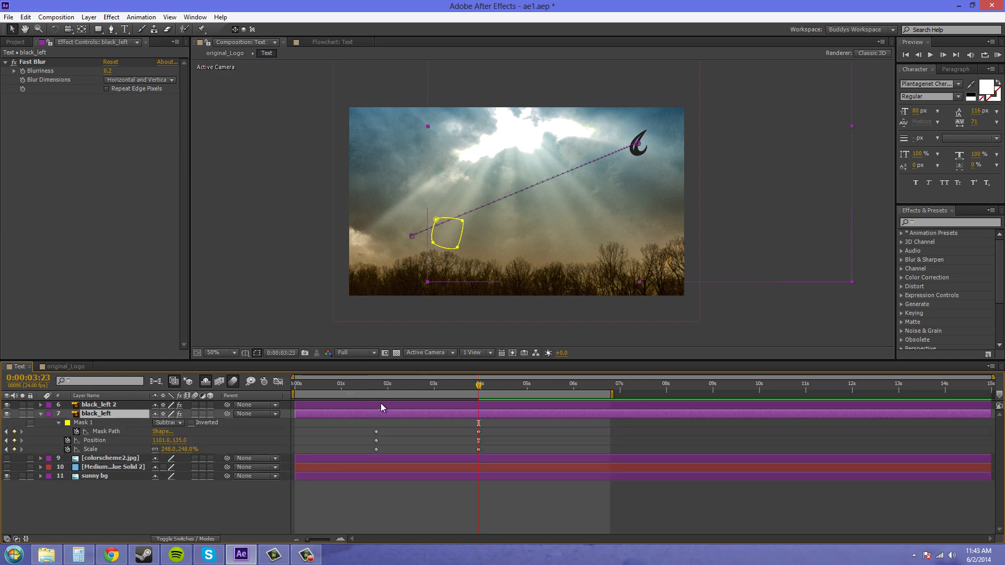
{"action": "left_click_drag", "start_coordinate": [473, 387], "coordinate": [384, 408]}
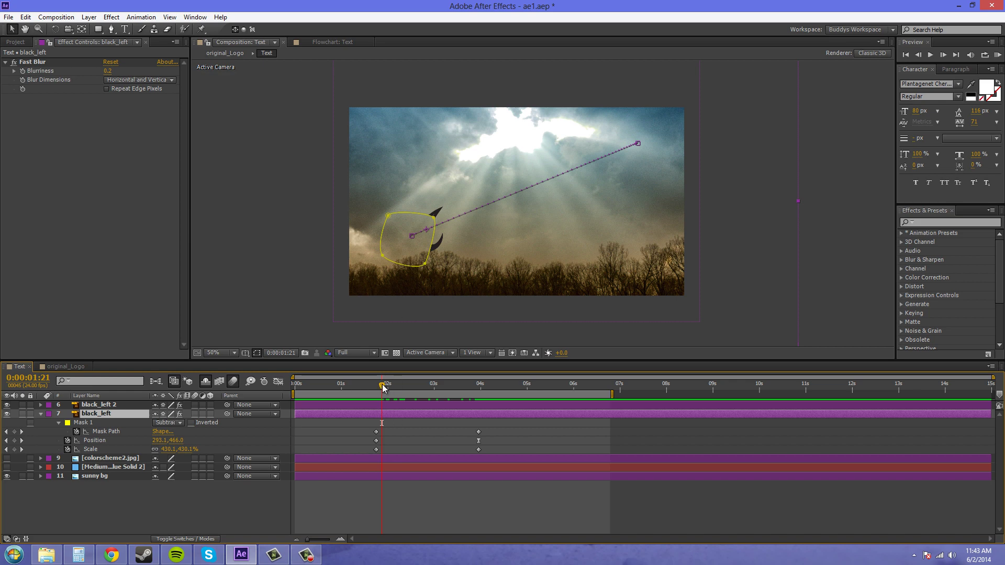
{"action": "mouse_move", "coordinate": [384, 388]}
{"action": "left_mouse_down"}
{"action": "mouse_move", "coordinate": [480, 398]}
{"action": "mouse_move", "coordinate": [374, 421]}
{"action": "mouse_move", "coordinate": [487, 416]}
{"action": "mouse_move", "coordinate": [450, 413]}
{"action": "mouse_move", "coordinate": [477, 389]}
{"action": "mouse_move", "coordinate": [375, 402]}
{"action": "mouse_move", "coordinate": [395, 403]}
{"action": "left_mouse_up"}
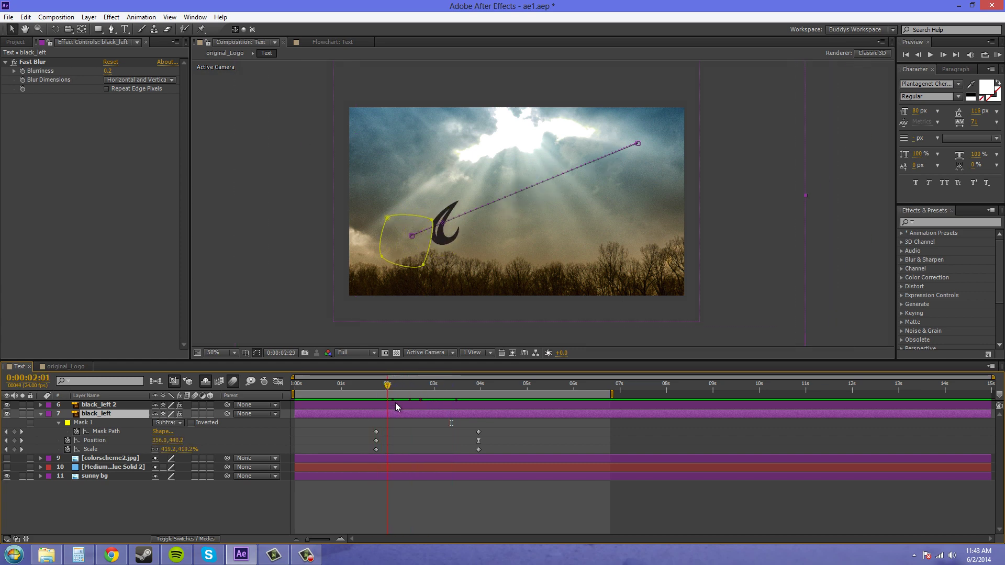
{"action": "left_click", "coordinate": [31, 65]}
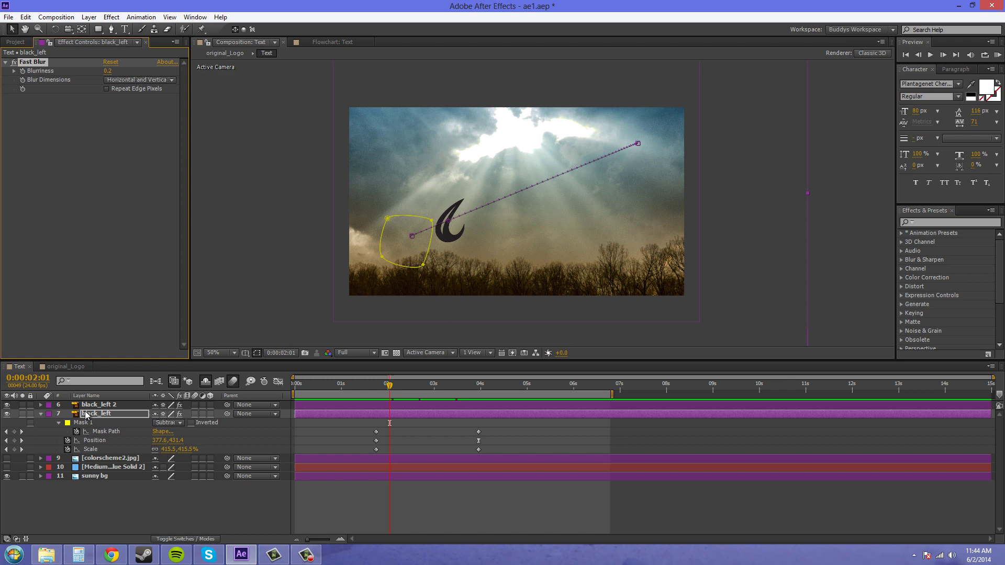
- Collapse black_left, turn off layer 6 black_left 2's visibility, and reselect black_left
{"action": "left_click", "coordinate": [41, 414]}
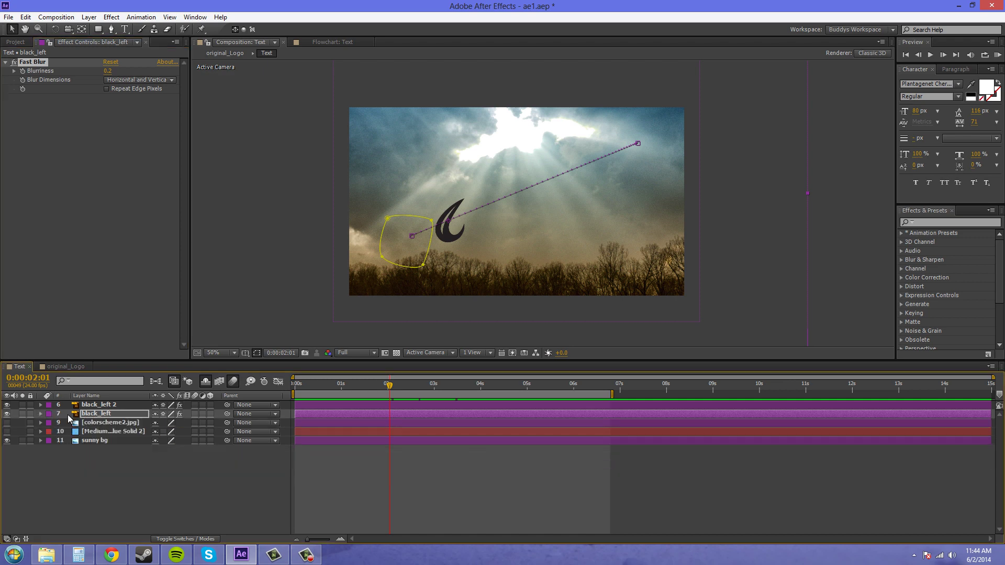
{"action": "left_click", "coordinate": [101, 407]}
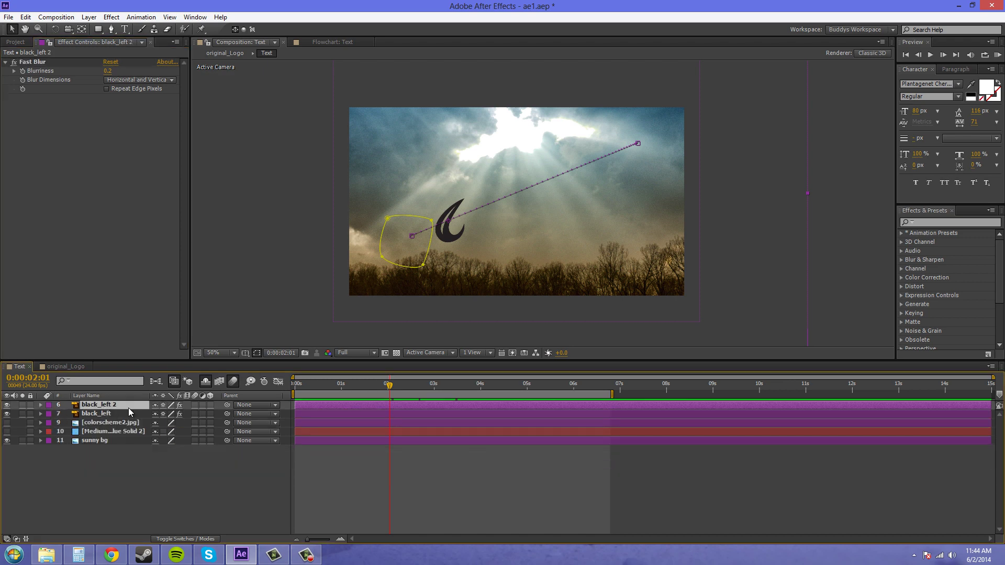
{"action": "left_click", "coordinate": [7, 405]}
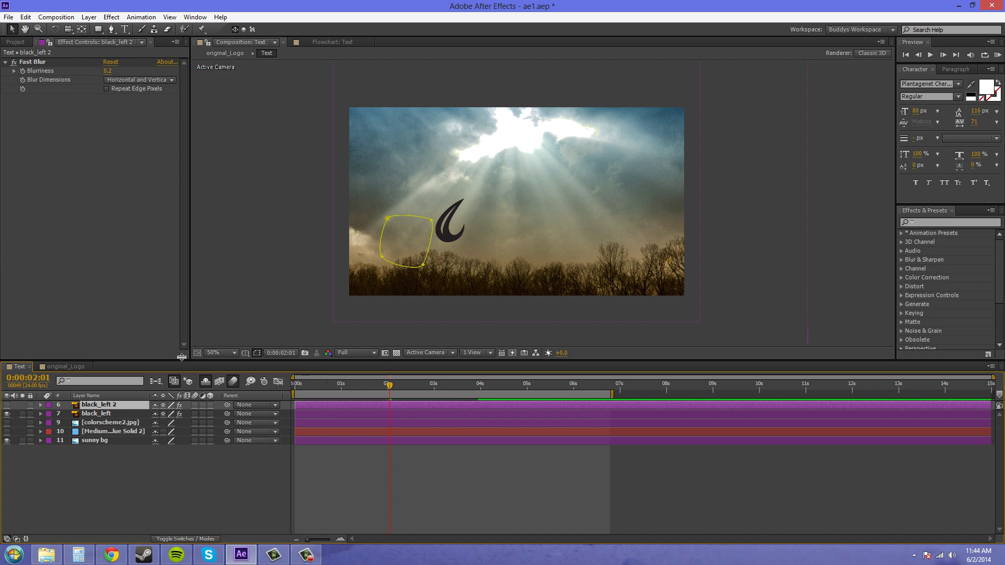
{"action": "left_click", "coordinate": [107, 413]}
{"action": "left_click", "coordinate": [106, 406]}
{"action": "left_click", "coordinate": [103, 415]}
{"action": "left_click", "coordinate": [104, 405]}
{"action": "left_click", "coordinate": [100, 414]}
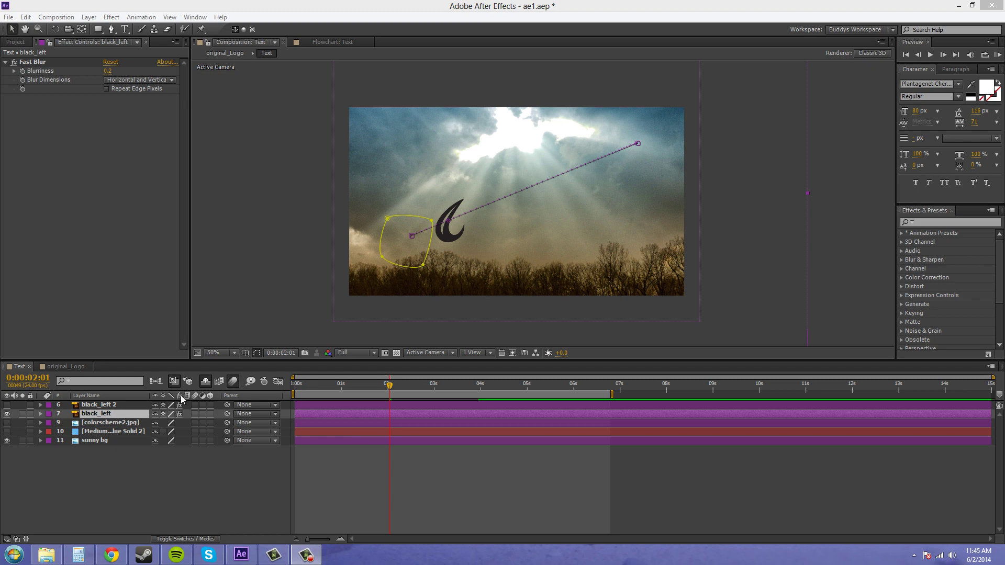
- Choose Pre-compose from black_left's right-click menu, proposing black_left Comp 1
{"action": "right_click", "coordinate": [91, 415]}
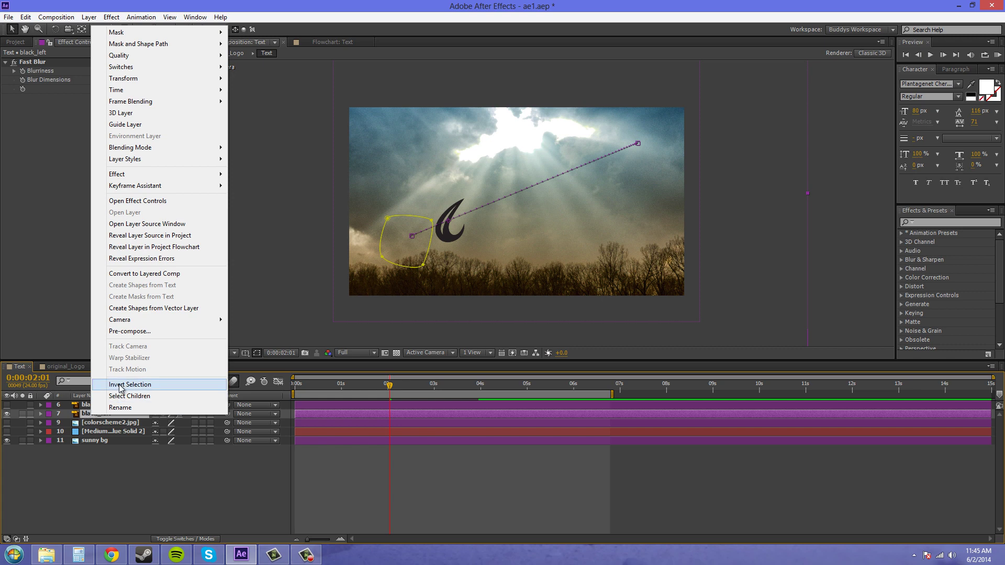
{"action": "left_click", "coordinate": [159, 476]}
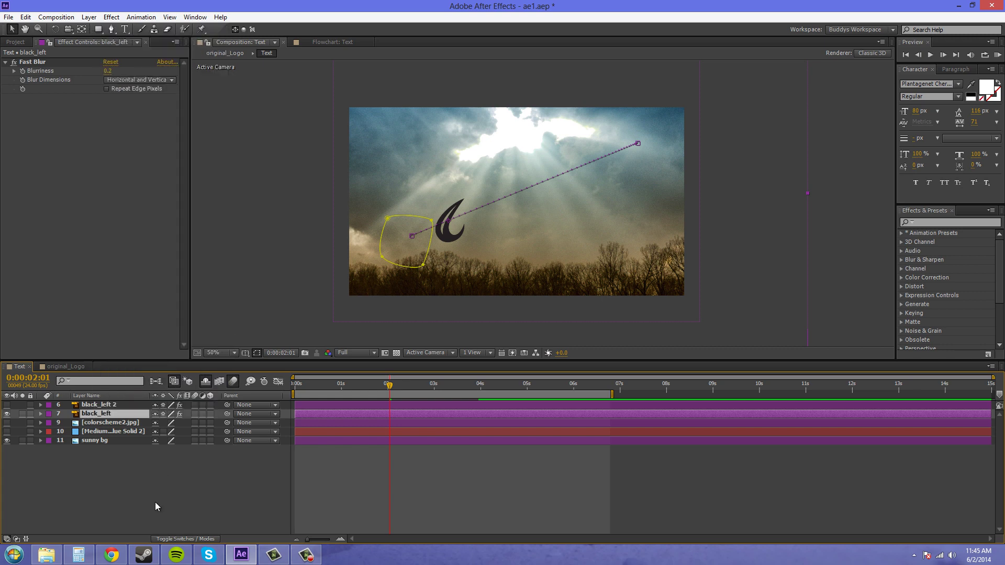
{"action": "left_click", "coordinate": [107, 416]}
{"action": "left_click", "coordinate": [89, 17]}
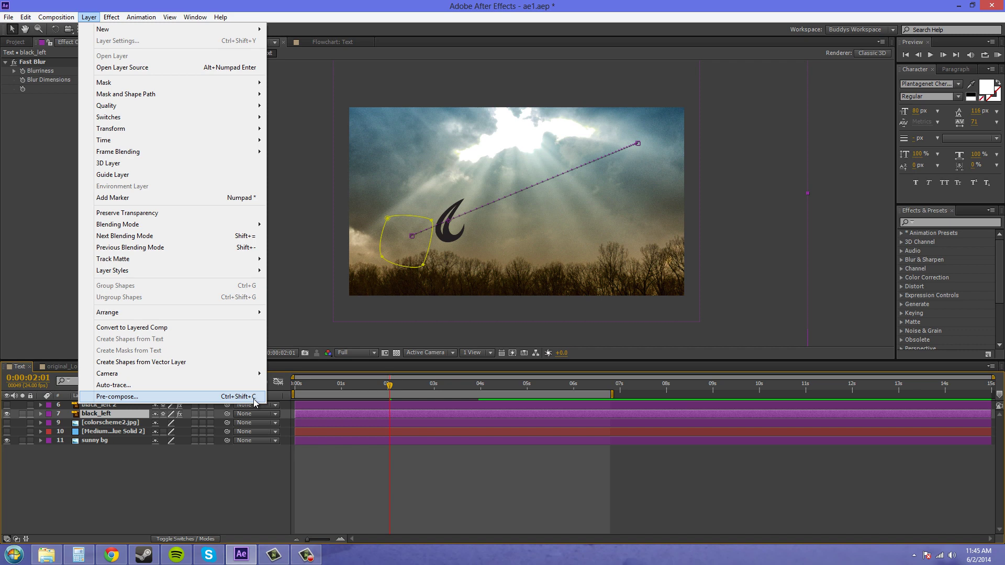
{"action": "left_click", "coordinate": [170, 462]}
{"action": "left_click", "coordinate": [115, 413]}
{"action": "right_click", "coordinate": [112, 413]}
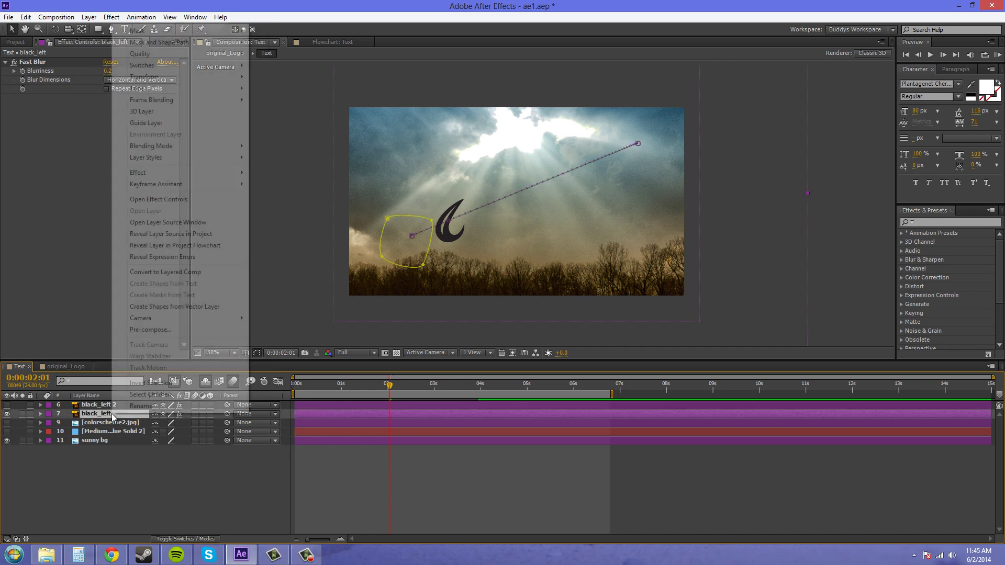
{"action": "left_click", "coordinate": [160, 331]}
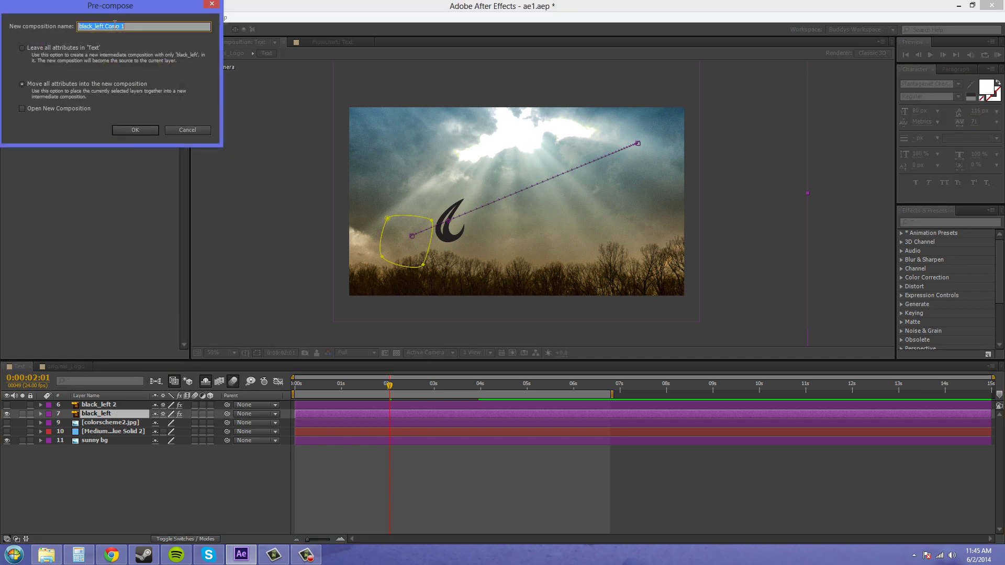
- Name the new comp 'Move', keep 'Move all attributes into the new composition', and confirm
{"action": "left_click_drag", "start_coordinate": [115, 8], "coordinate": [537, 319]}
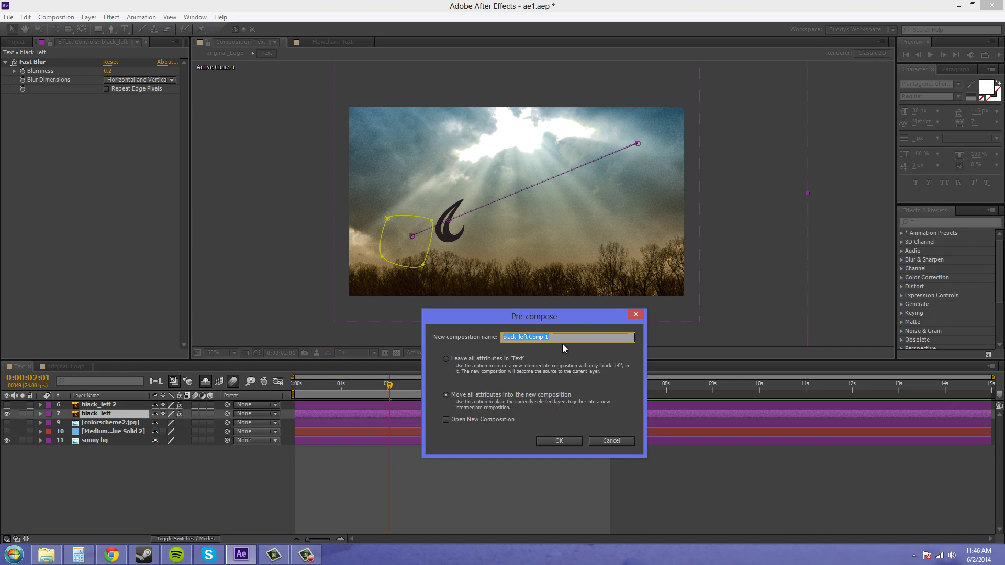
{"action": "type", "text": "Move"}
{"action": "left_click", "coordinate": [563, 441]}
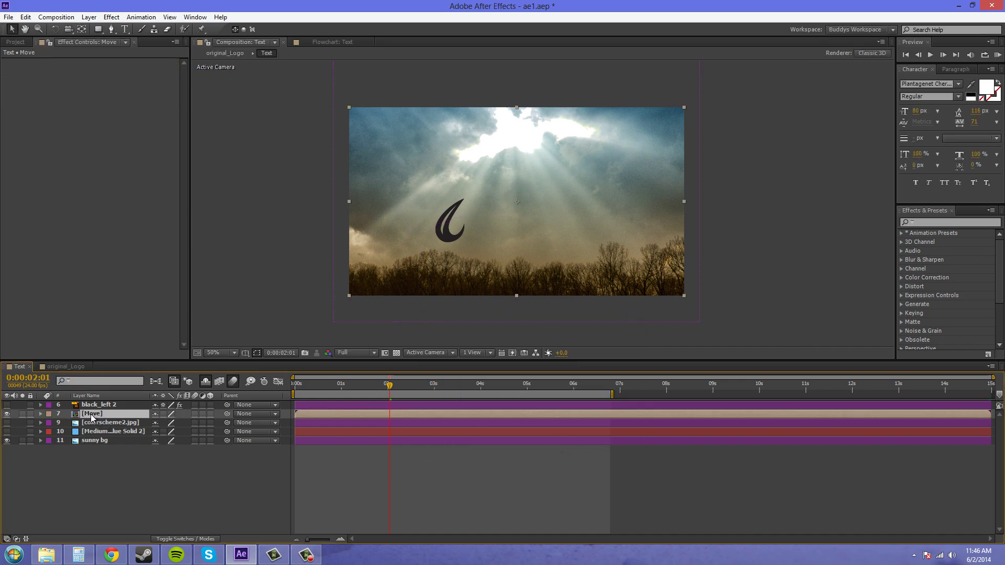
- Inside Move, reveal black_left's Mask 1, Position and Scale keyframes, scrub them, and select Fast Blur
{"action": "double_click", "coordinate": [93, 415]}
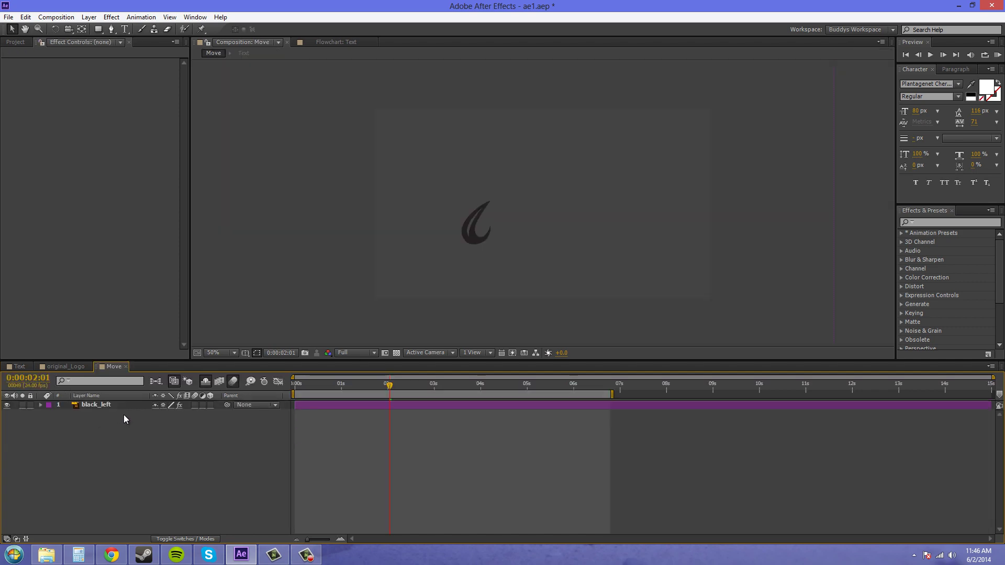
{"action": "left_click", "coordinate": [95, 405]}
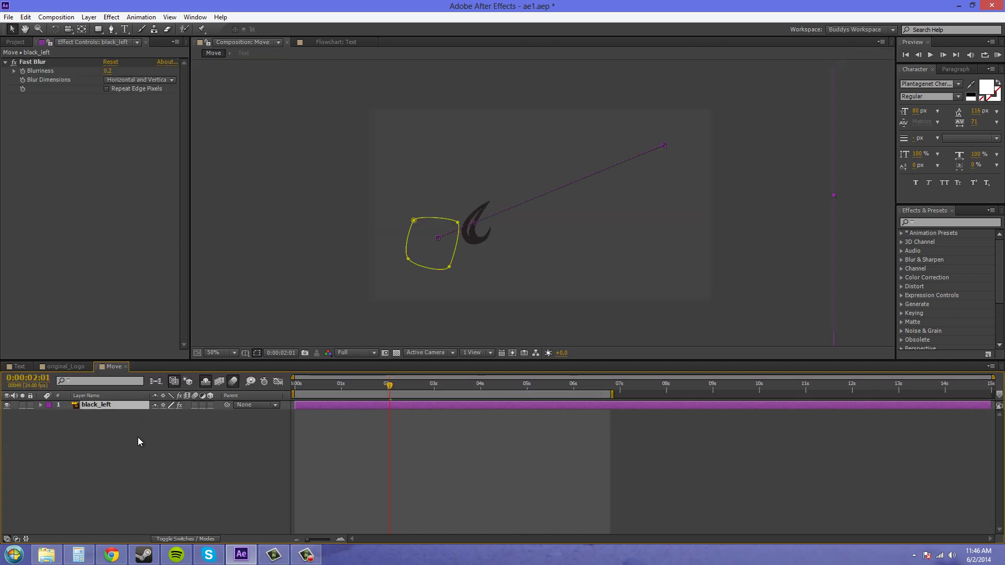
{"action": "key", "text": "u"}
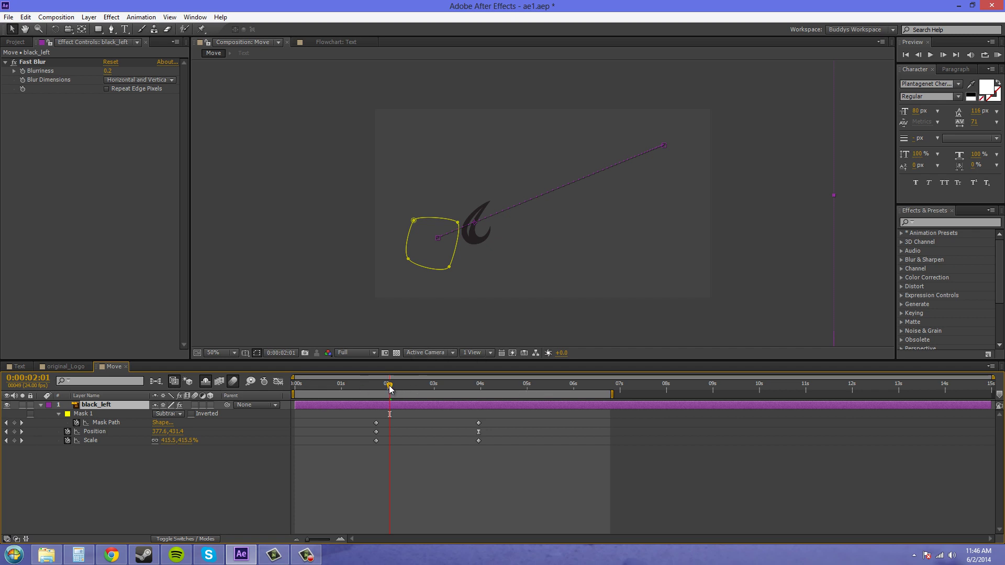
{"action": "left_click_drag", "start_coordinate": [389, 386], "coordinate": [475, 393]}
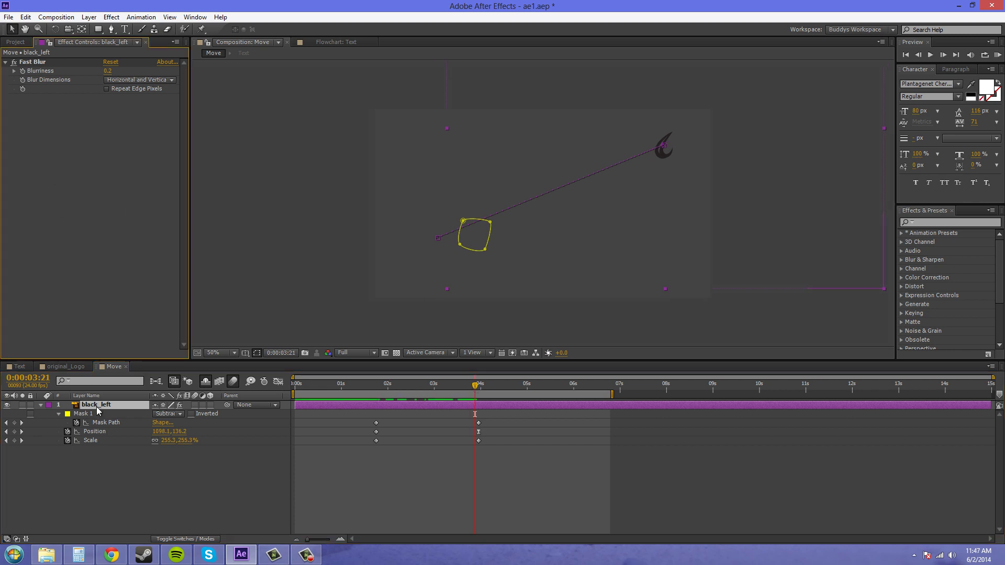
{"action": "left_click", "coordinate": [59, 62]}
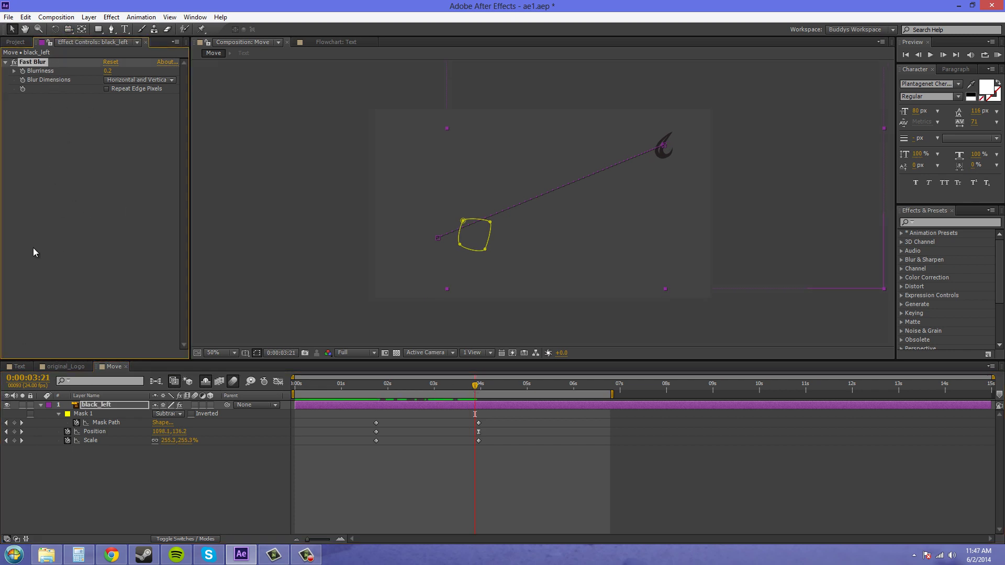
{"action": "mouse_move", "coordinate": [476, 390]}
{"action": "left_mouse_down"}
{"action": "mouse_move", "coordinate": [368, 393]}
{"action": "mouse_move", "coordinate": [467, 393]}
{"action": "left_mouse_up"}
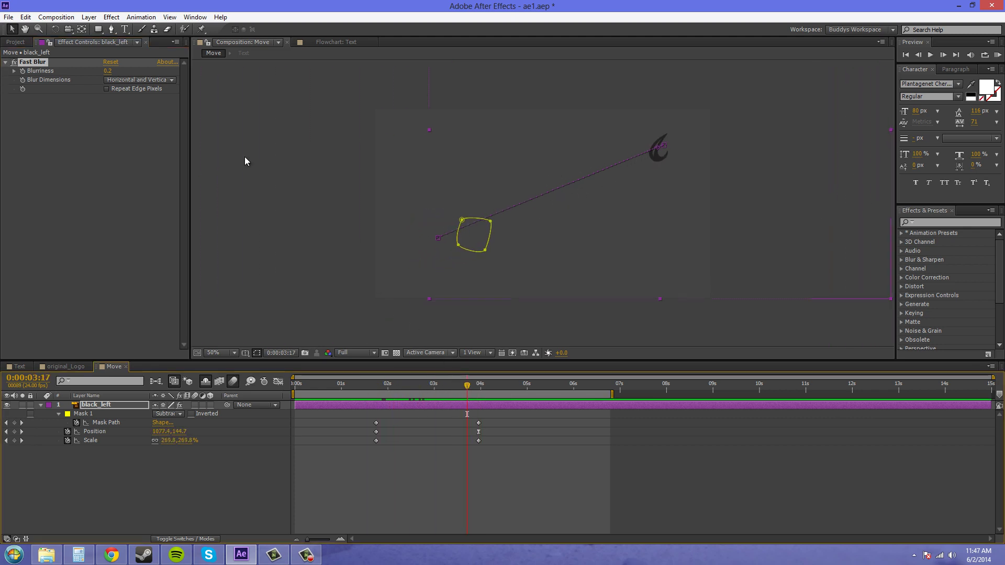
- Switch back to the Text composition and close the original_Logo composition tab
{"action": "left_click", "coordinate": [16, 42]}
{"action": "left_click", "coordinate": [49, 42]}
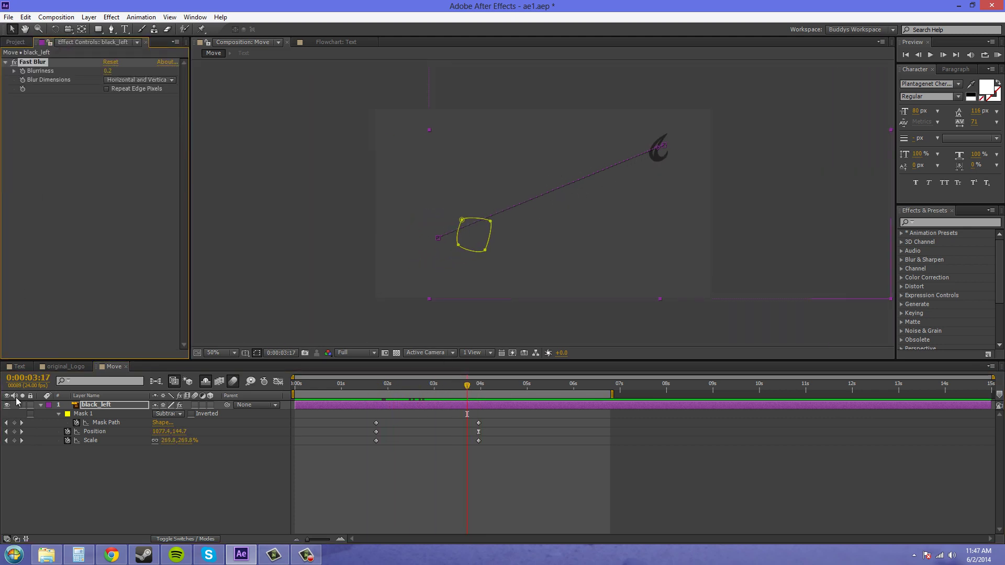
{"action": "left_click", "coordinate": [19, 366]}
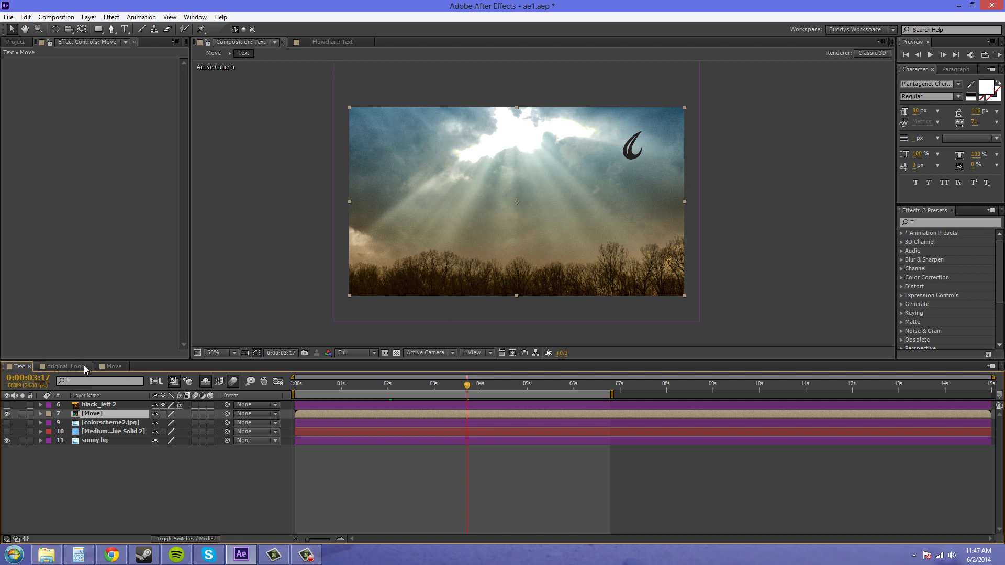
{"action": "left_click", "coordinate": [84, 365]}
{"action": "left_click", "coordinate": [89, 366]}
{"action": "left_click", "coordinate": [16, 366]}
- Inspect the [Move] layer's Transform values, then collapse its properties
{"action": "left_click", "coordinate": [106, 416]}
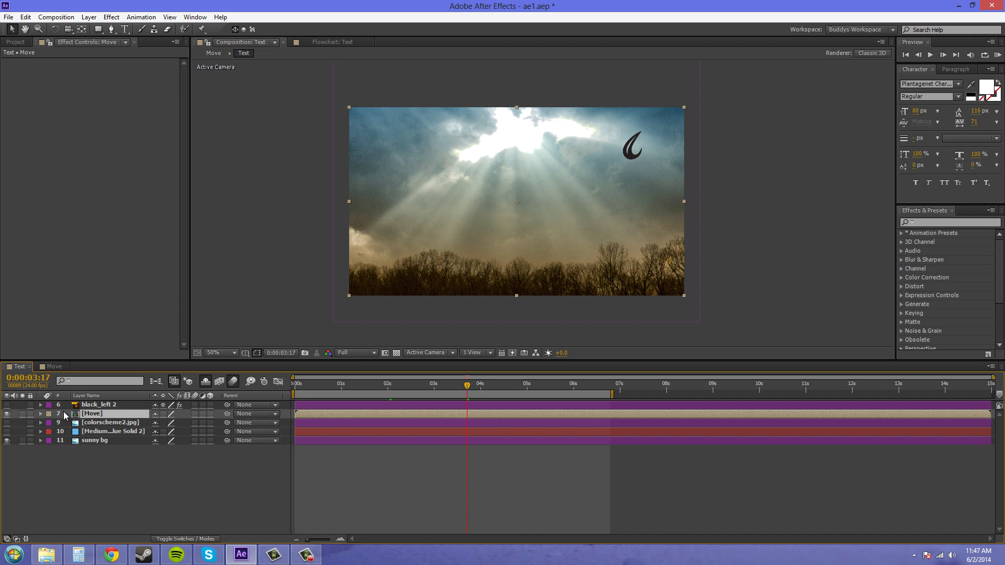
{"action": "left_click", "coordinate": [41, 414]}
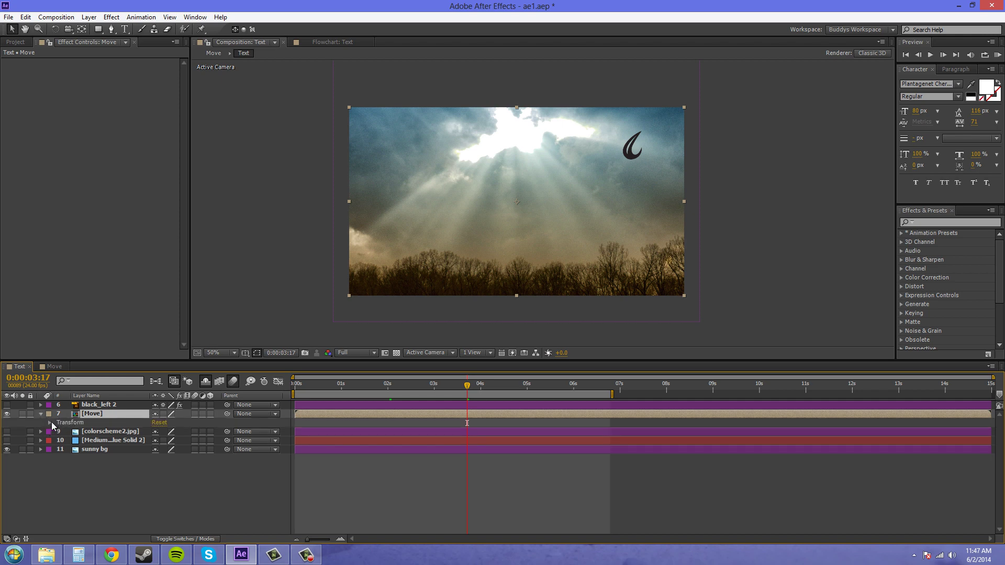
{"action": "left_click", "coordinate": [51, 422]}
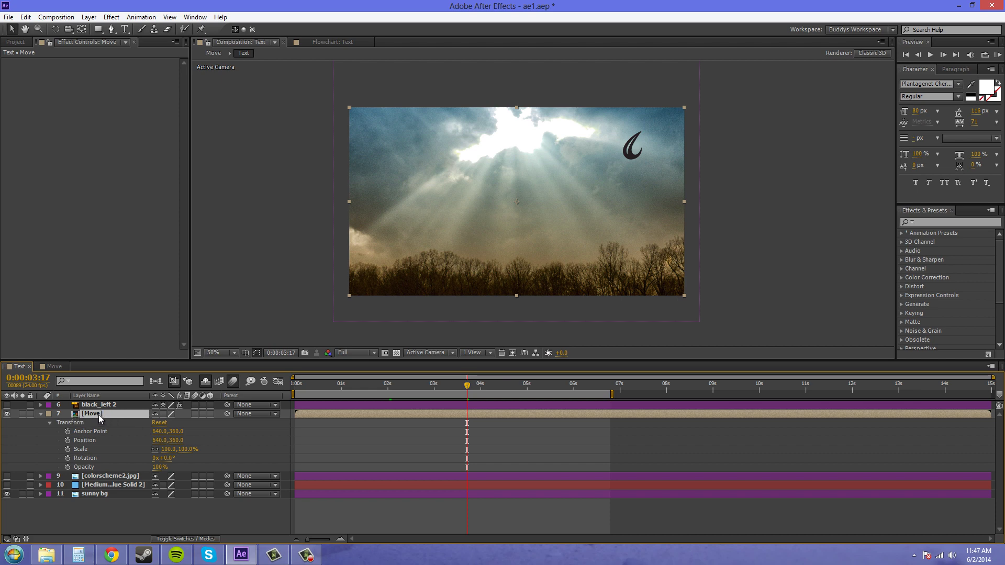
{"action": "left_click", "coordinate": [40, 415]}
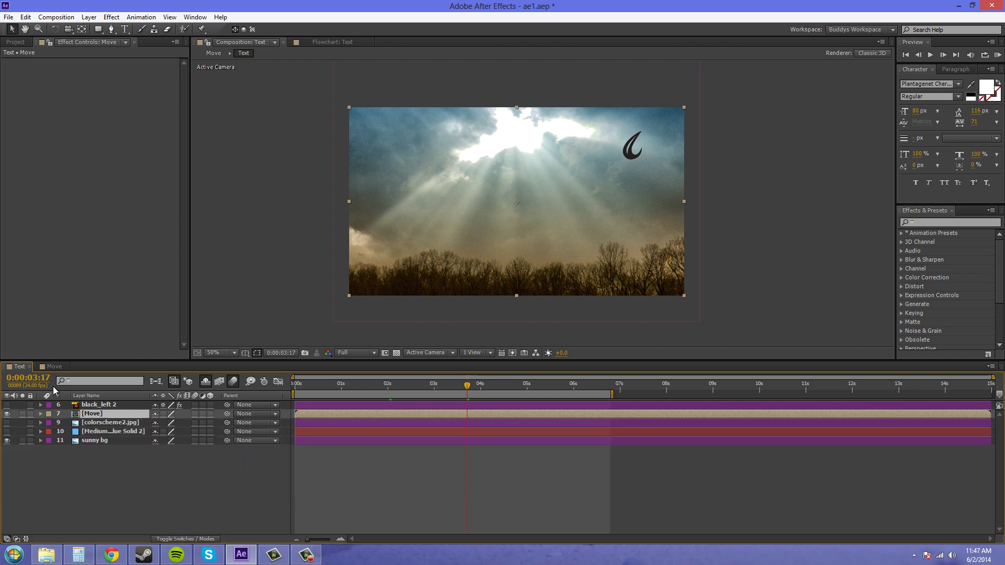
- Hide the [Move] layer, make black_left 2 visible, and scrub back along its motion path
{"action": "left_click", "coordinate": [105, 405]}
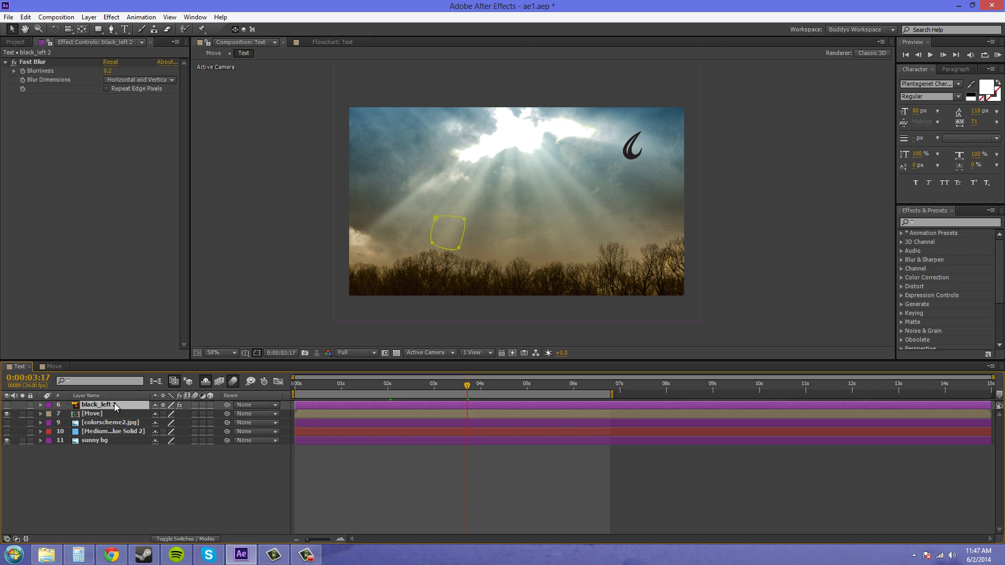
{"action": "left_click", "coordinate": [7, 414]}
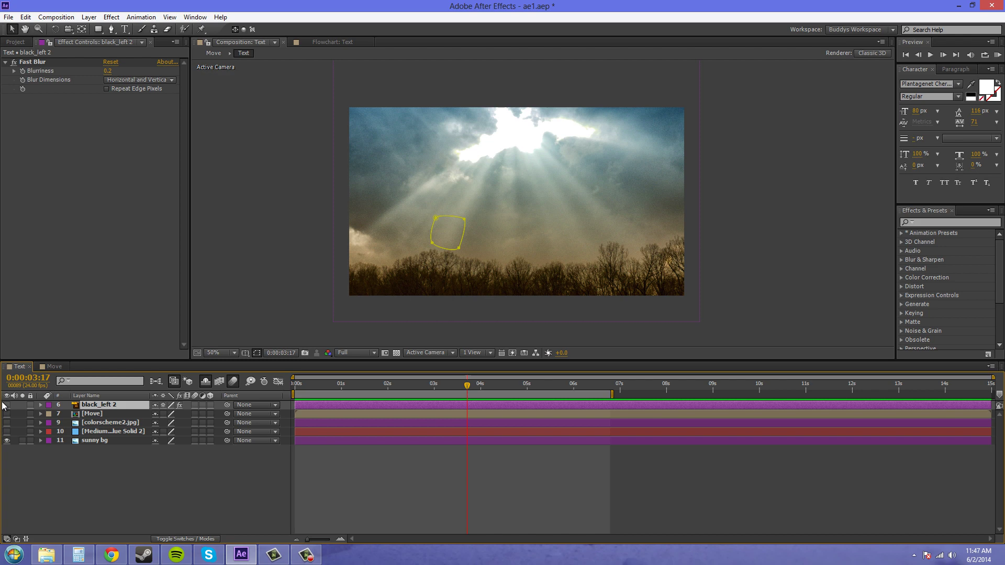
{"action": "left_click", "coordinate": [7, 405]}
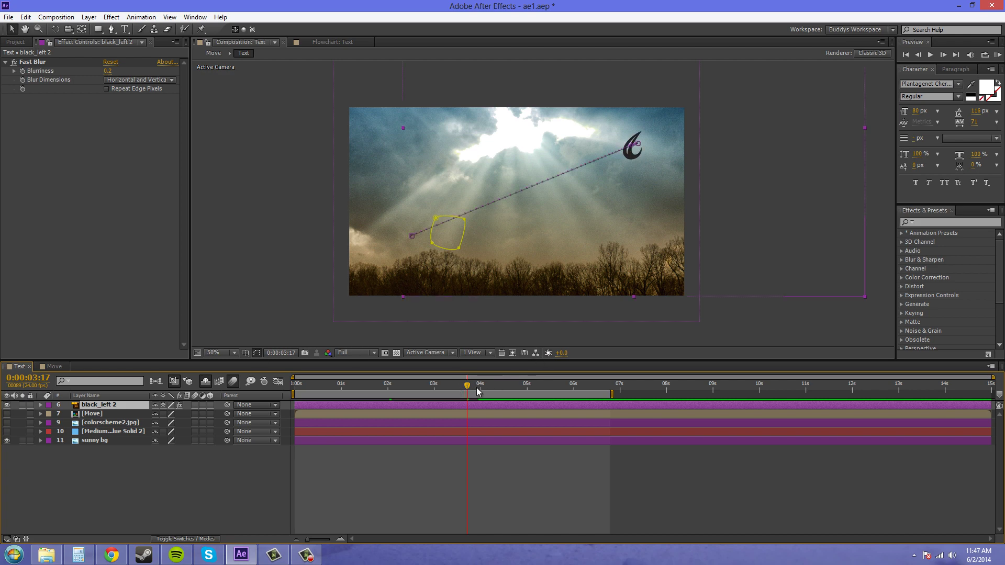
{"action": "left_click_drag", "start_coordinate": [478, 392], "coordinate": [420, 395]}
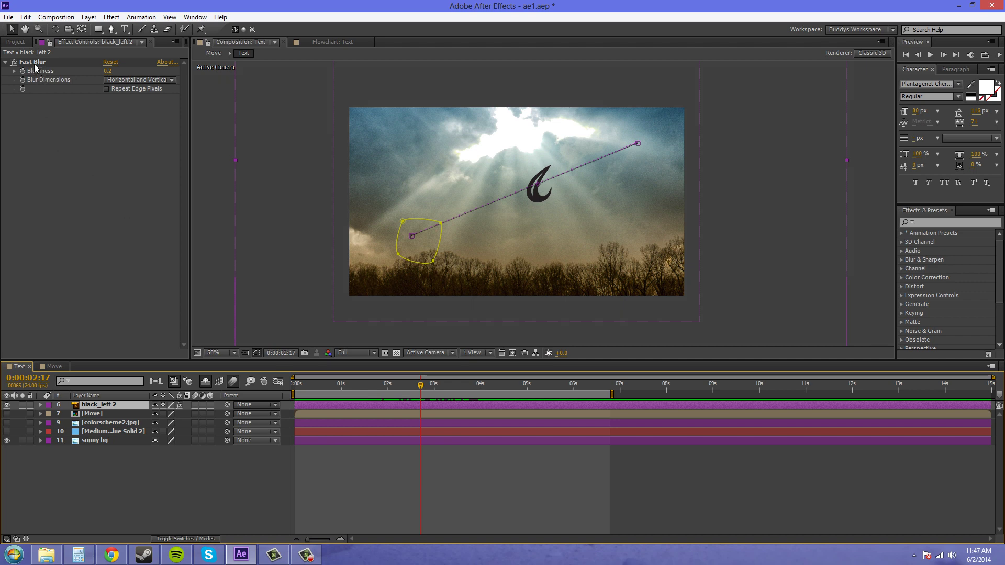
- Pre-compose black_left 2 as 'Leave', leaving all attributes in 'Text'
{"action": "right_click", "coordinate": [103, 409]}
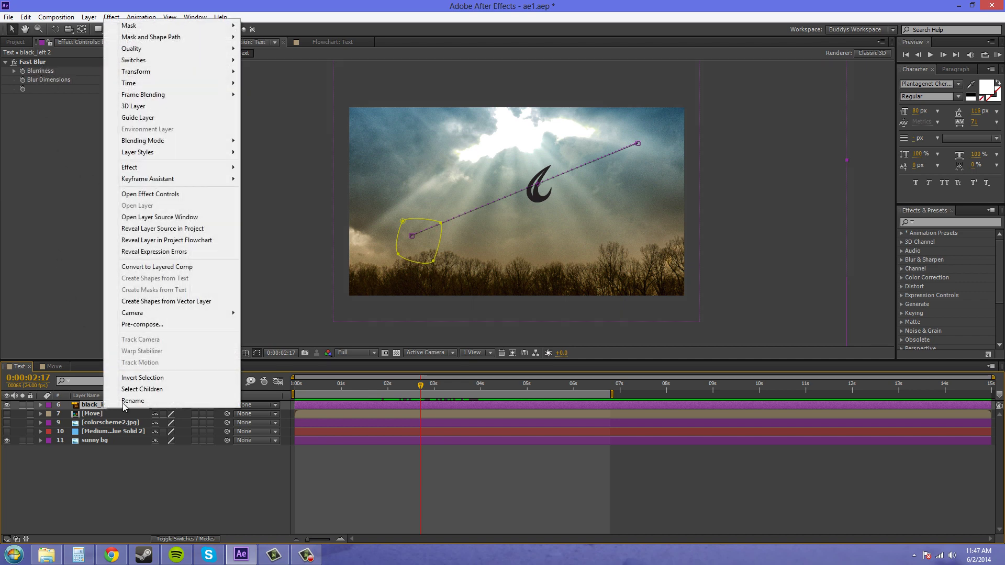
{"action": "left_click", "coordinate": [143, 326]}
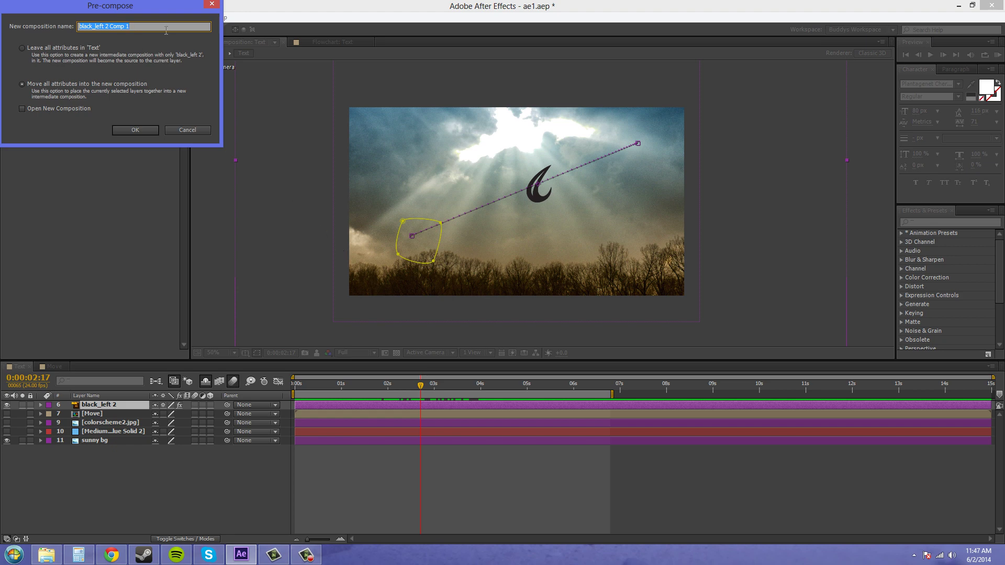
{"action": "type", "text": "Leacv"}
{"action": "key", "text": "BackSpace"}
{"action": "type", "text": "ve"}
{"action": "left_click_drag", "start_coordinate": [91, 2], "coordinate": [493, 162]}
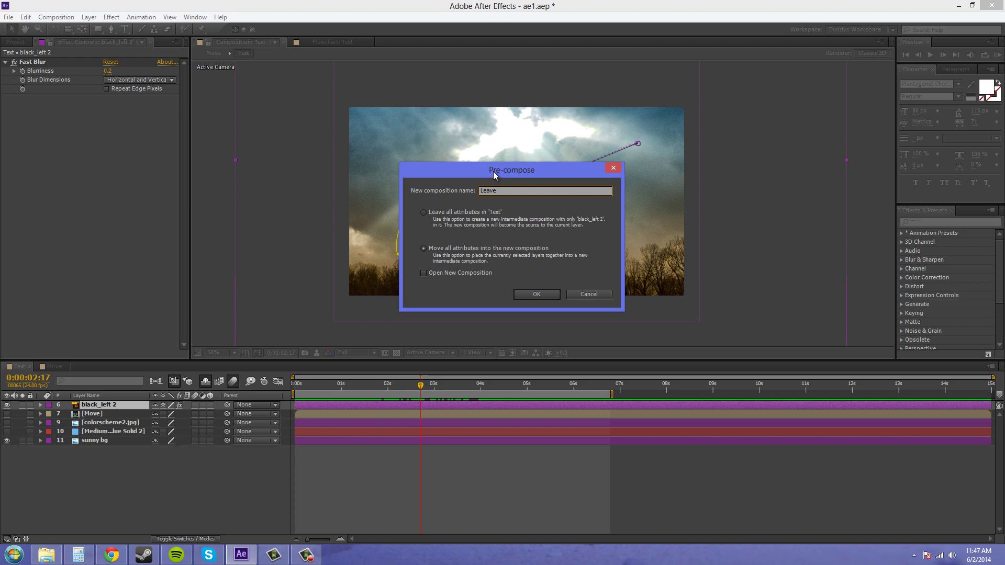
{"action": "left_click", "coordinate": [424, 210]}
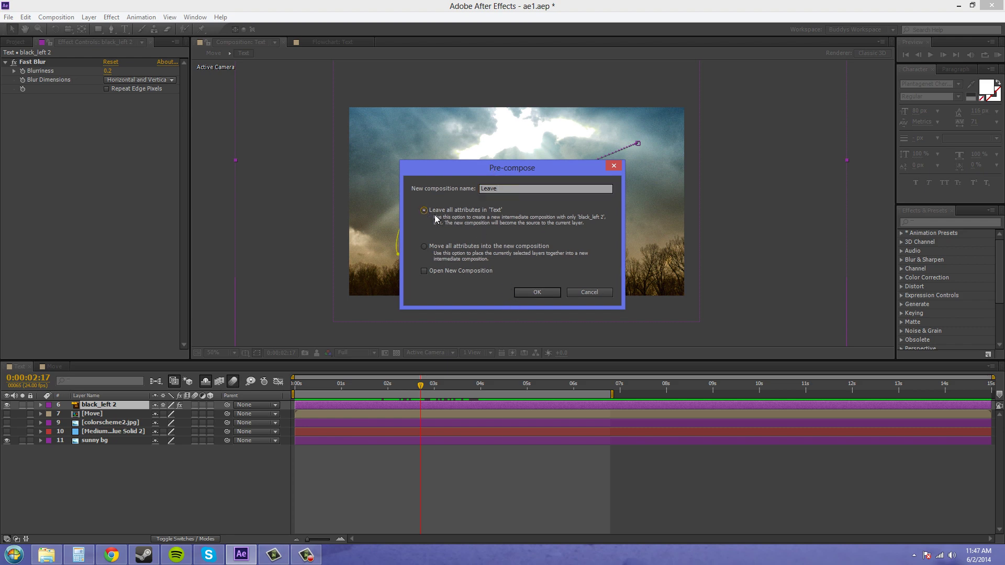
{"action": "left_click", "coordinate": [534, 296]}
{"action": "left_click", "coordinate": [534, 296]}
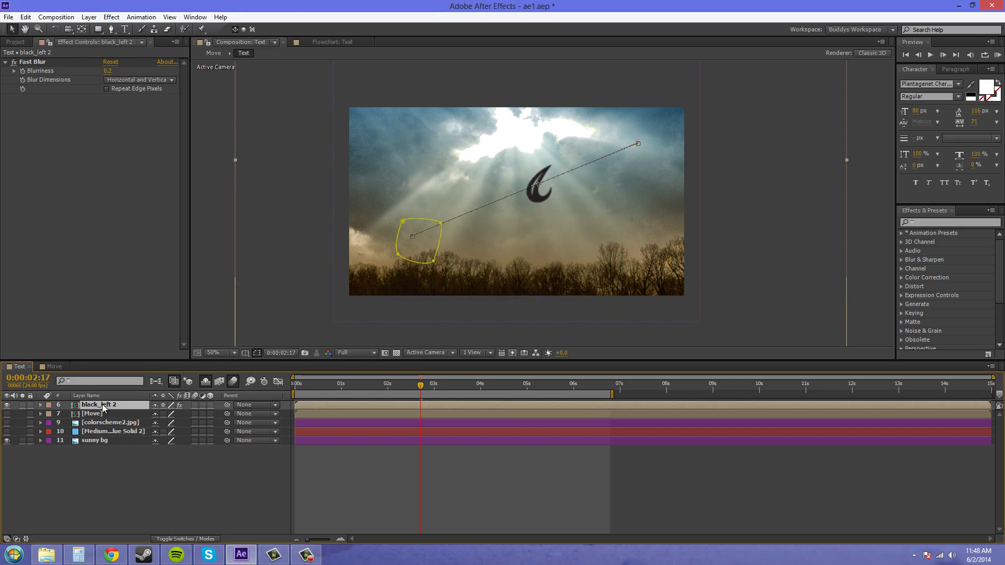
{"action": "double_click", "coordinate": [102, 404]}
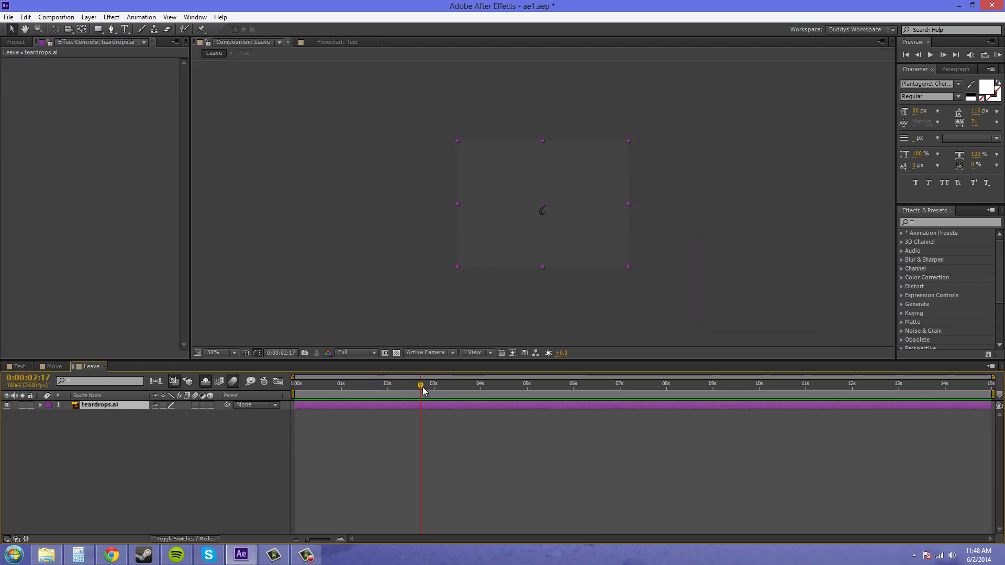
{"action": "left_click_drag", "start_coordinate": [423, 389], "coordinate": [310, 388]}
{"action": "left_click", "coordinate": [651, 385]}
{"action": "left_click_drag", "start_coordinate": [702, 386], "coordinate": [293, 390]}
{"action": "key", "text": "period"}
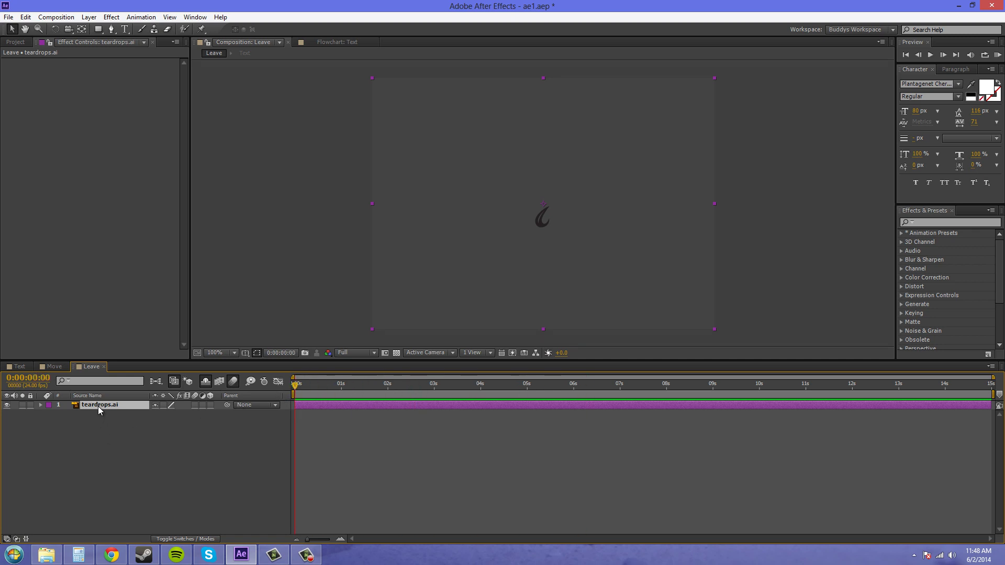
{"action": "left_click", "coordinate": [41, 406]}
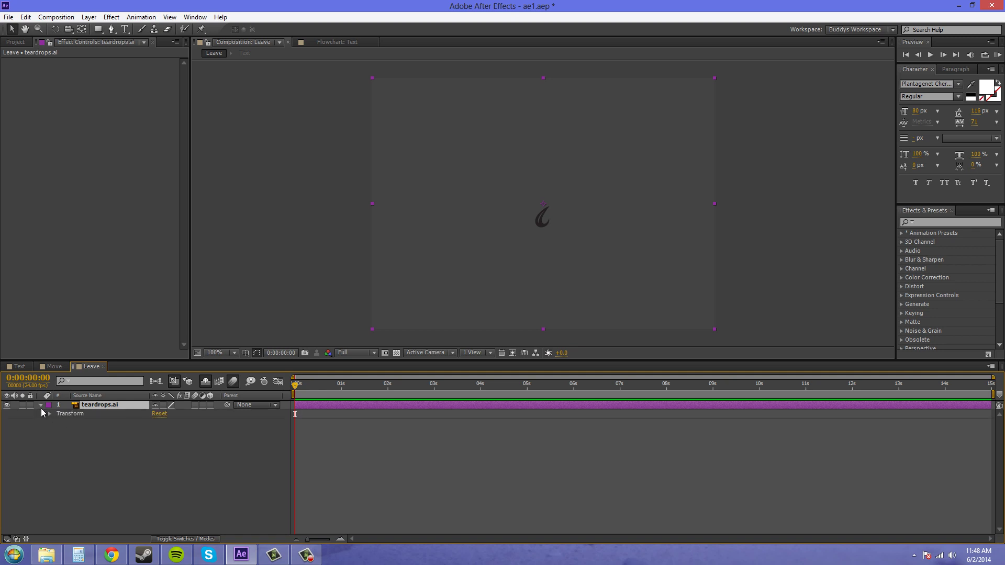
{"action": "left_click", "coordinate": [50, 413]}
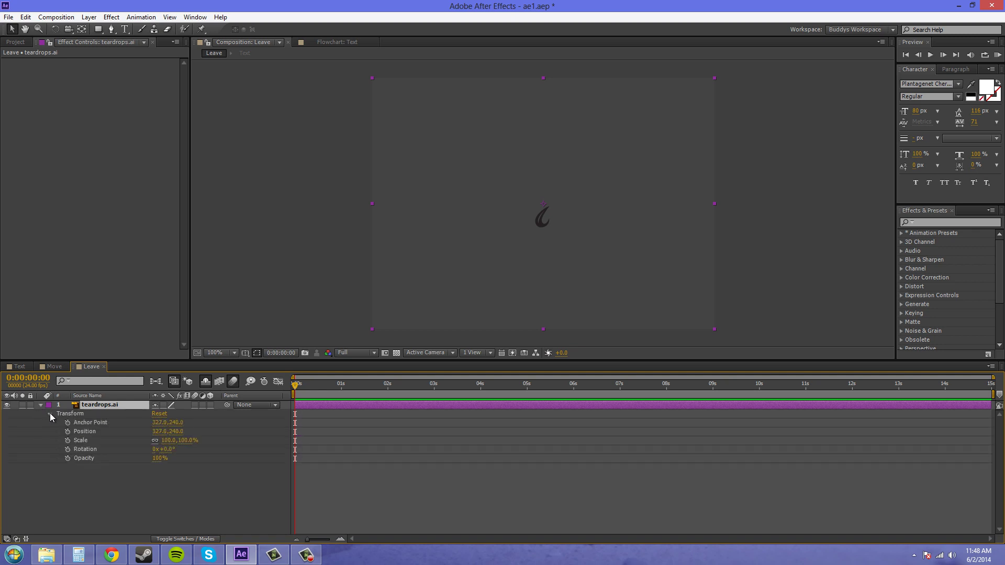
{"action": "left_click", "coordinate": [49, 413]}
{"action": "left_click", "coordinate": [41, 405]}
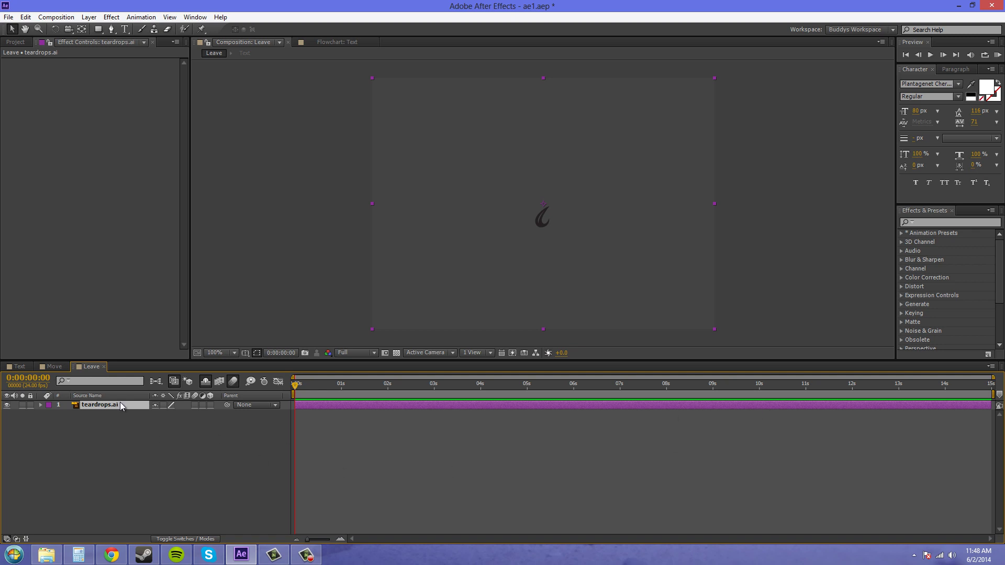
{"action": "left_click", "coordinate": [19, 367]}
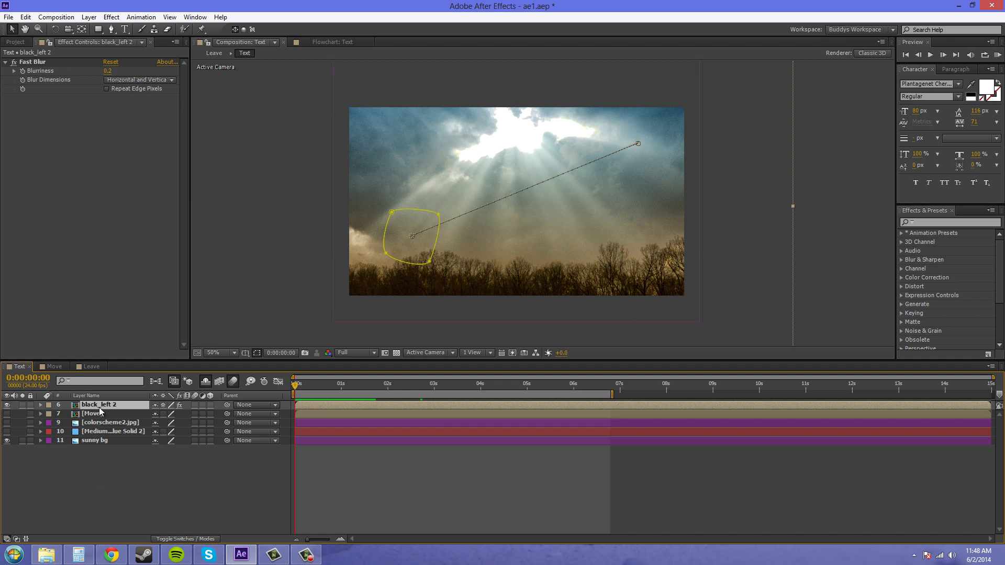
- Show black_left 2's Mask 1, Position and Scale keyframes, scrub them, and select Fast Blur
{"action": "key", "text": "u"}
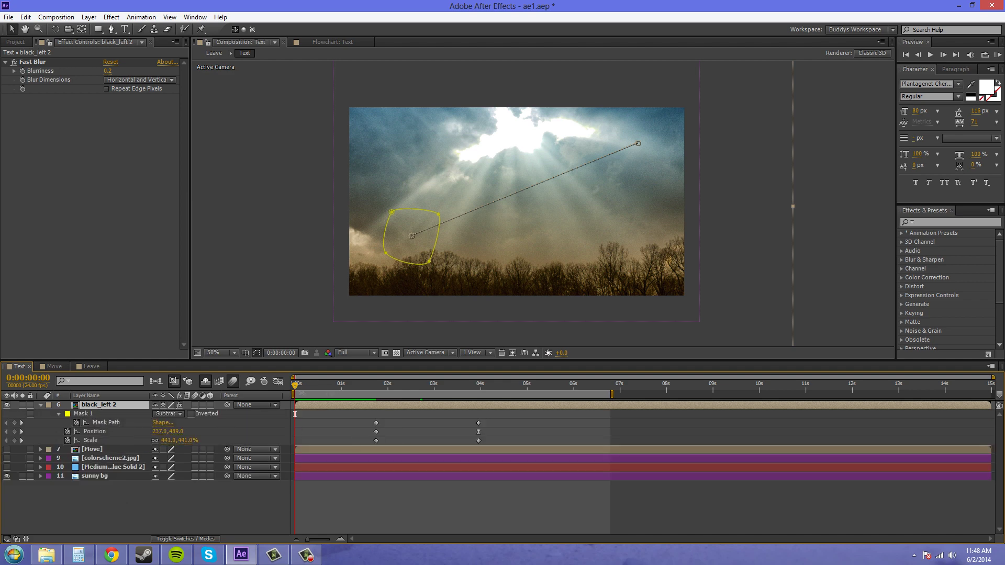
{"action": "left_click_drag", "start_coordinate": [295, 390], "coordinate": [447, 409]}
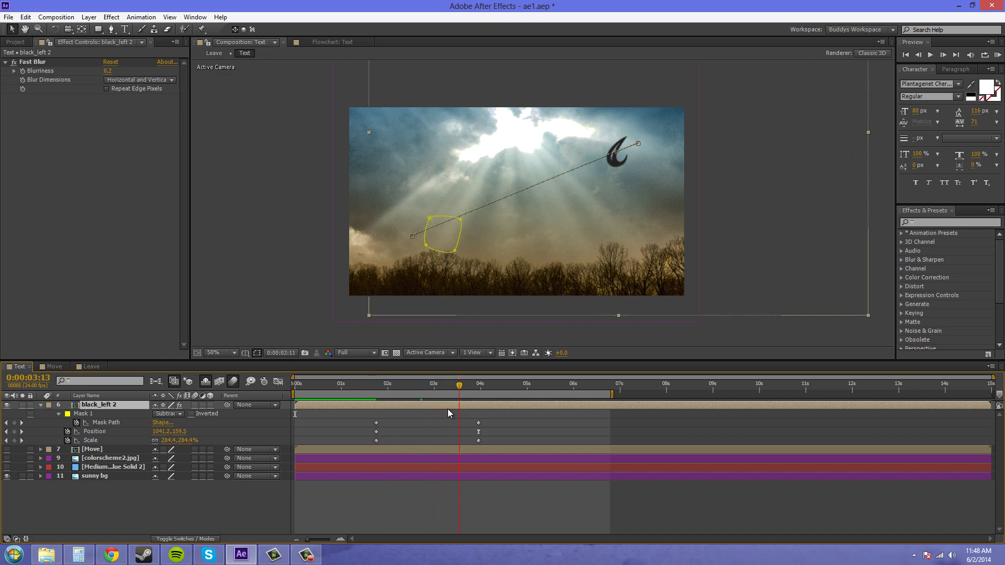
{"action": "left_click", "coordinate": [24, 61]}
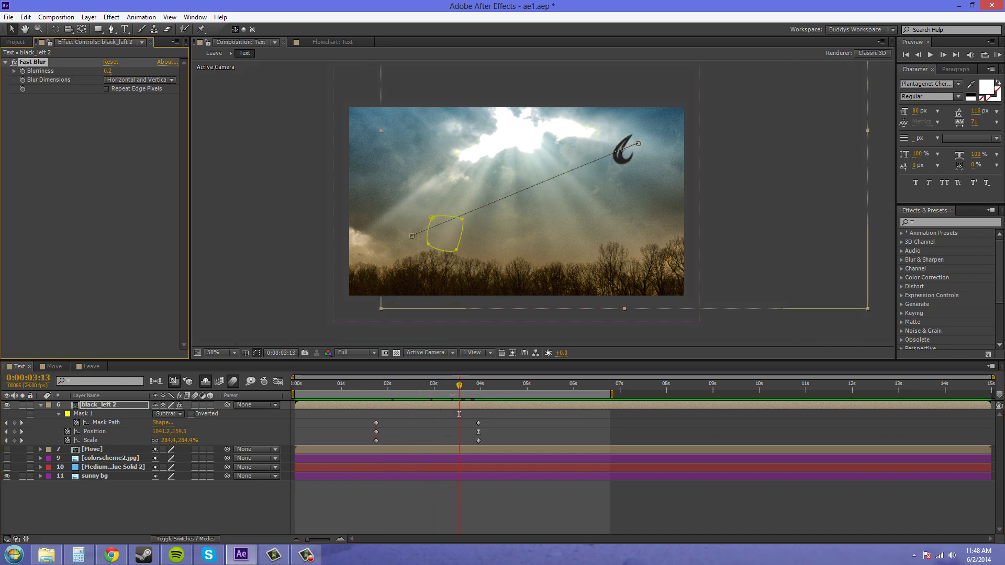
{"action": "left_click_drag", "start_coordinate": [458, 387], "coordinate": [406, 404]}
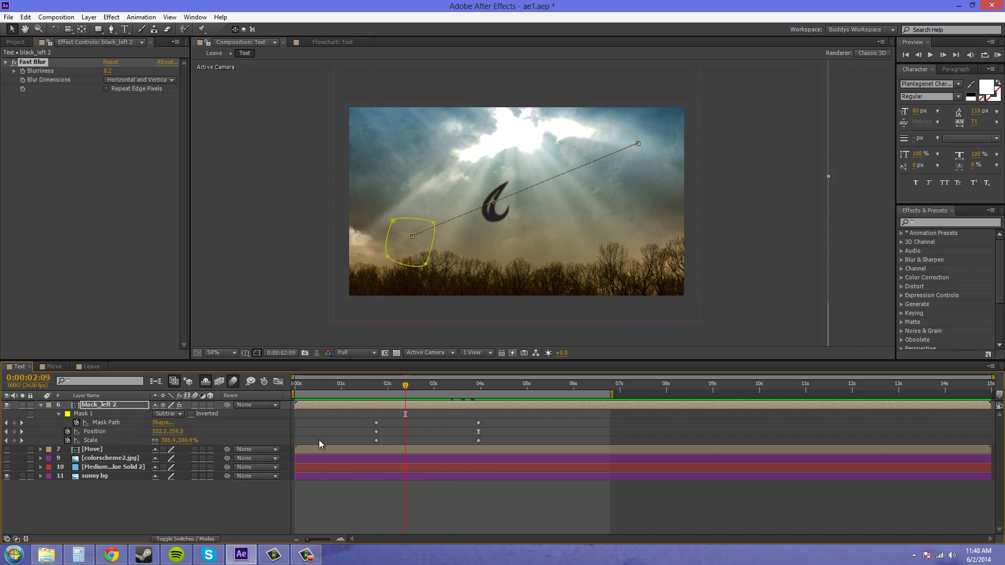